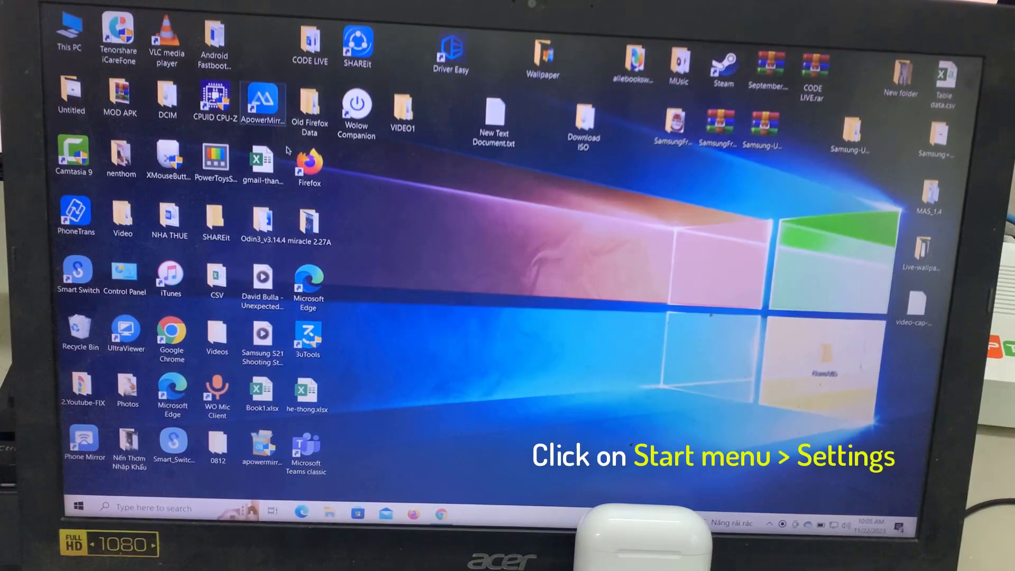
Launch the Settings app from the Start menu to reach its category home page.
click(79, 507)
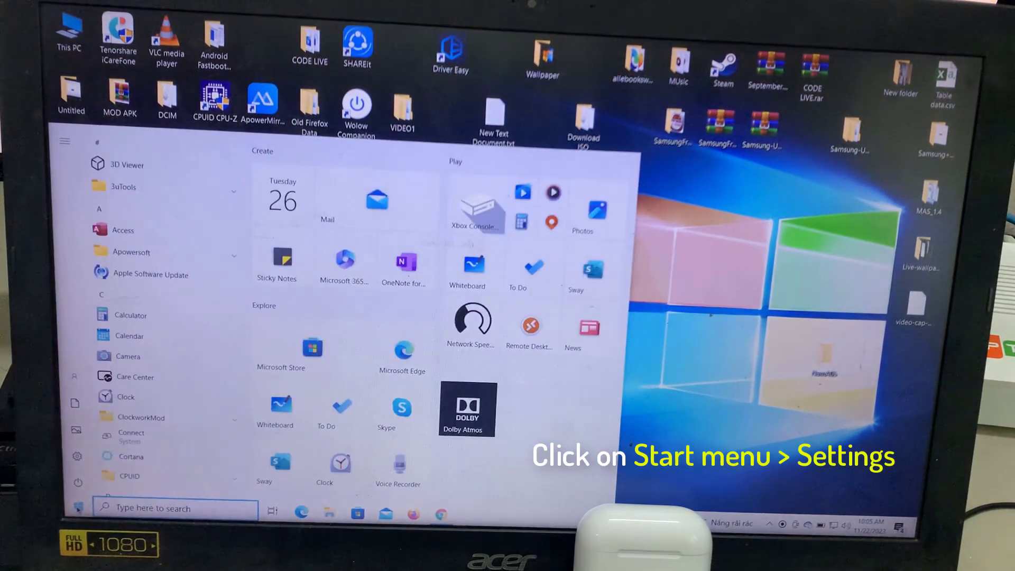
click(80, 460)
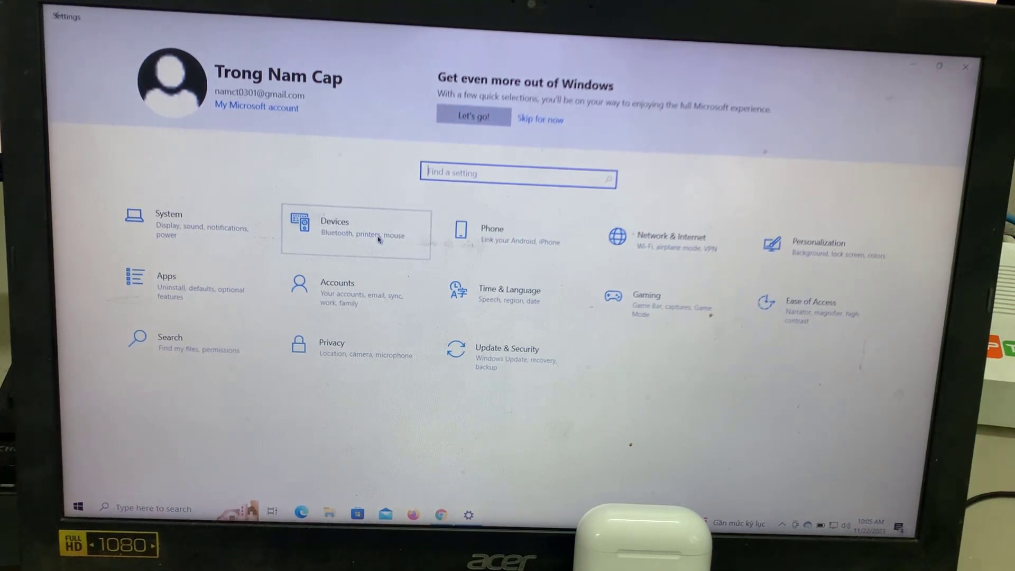
Go to Bluetooth & other devices and turn Bluetooth off and back on.
click(302, 247)
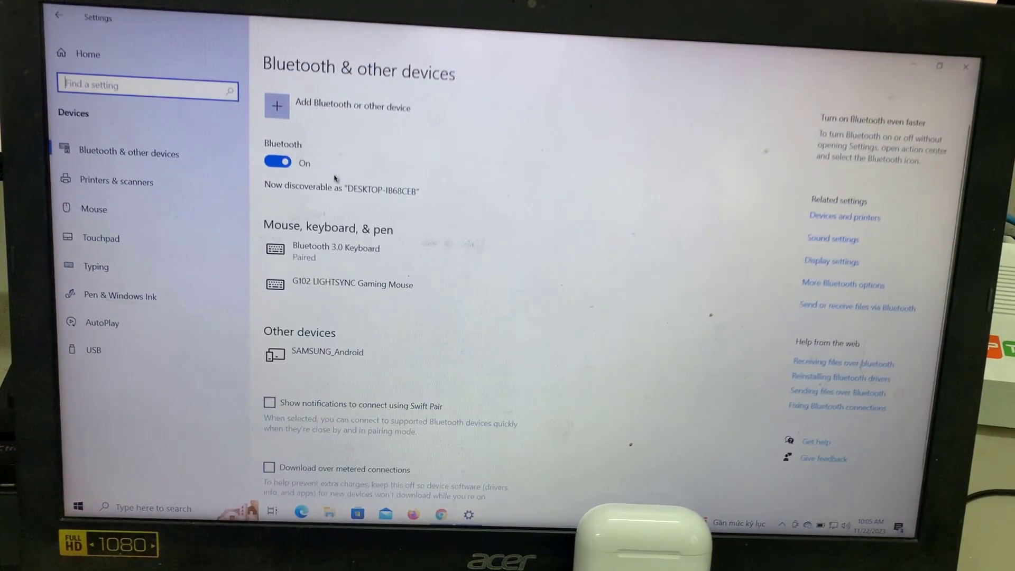
click(286, 168)
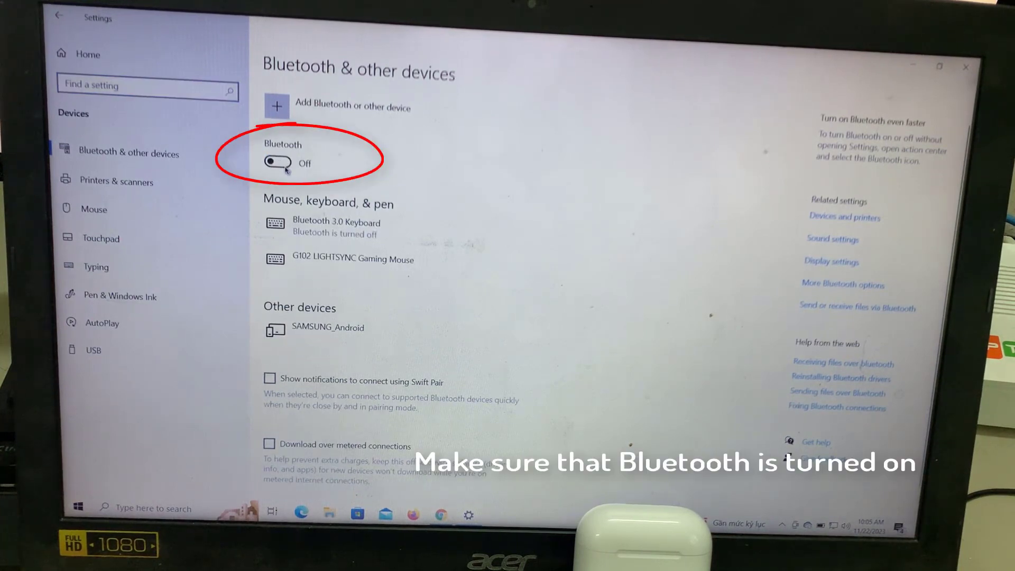
click(286, 169)
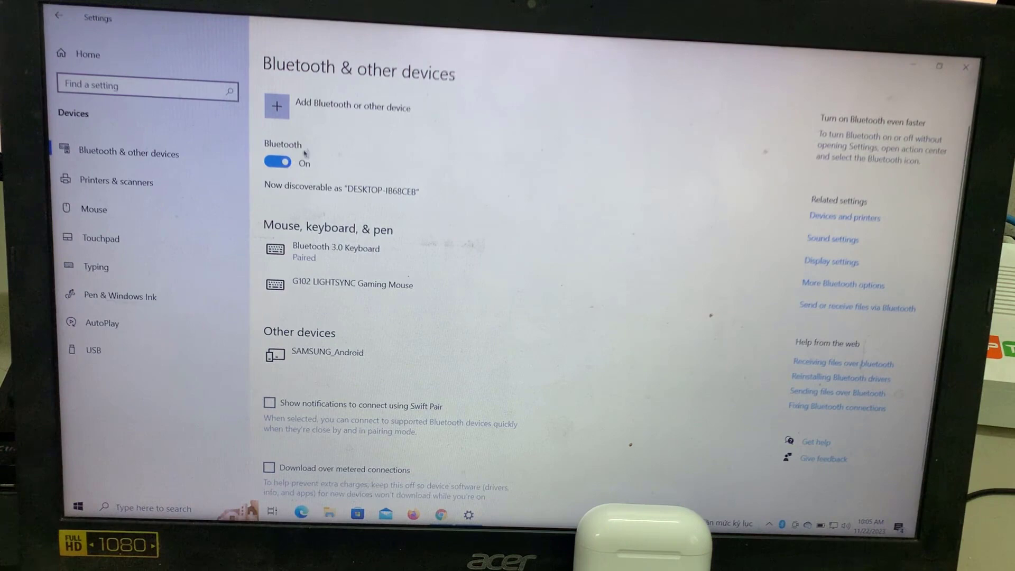
Start adding a Bluetooth device so Windows scans and finds the AirPods.
click(328, 115)
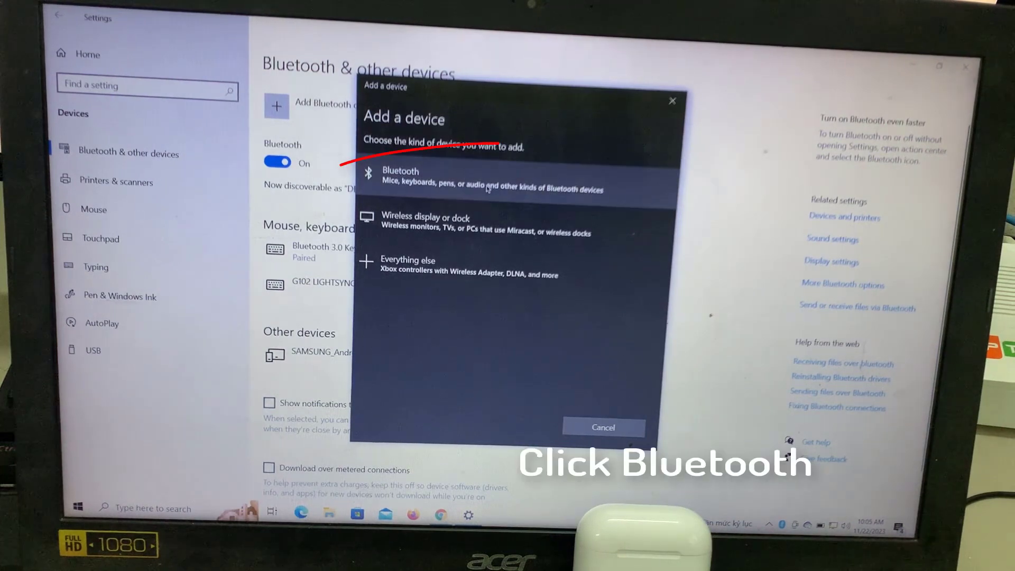
click(517, 189)
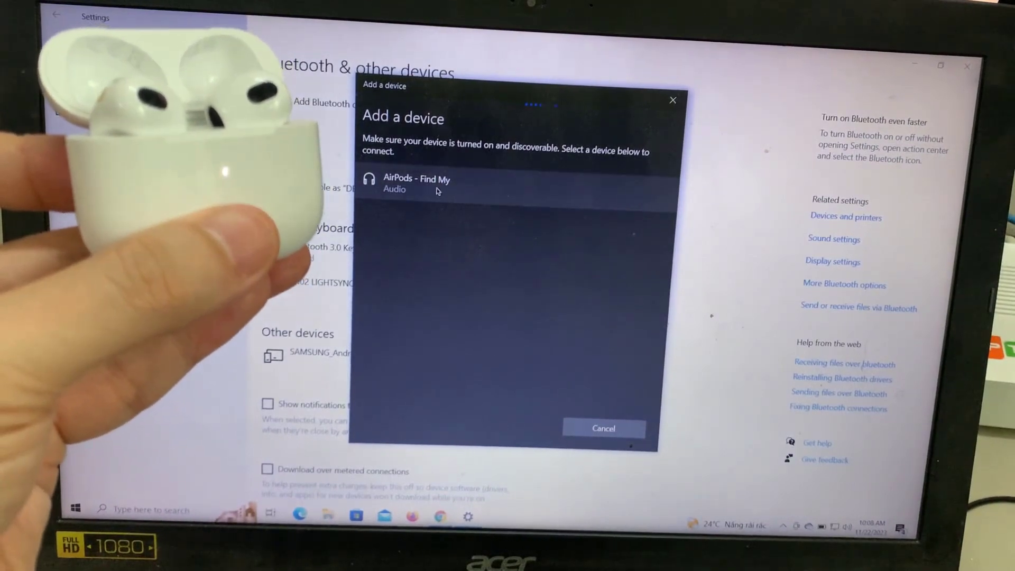
Select 'AirPods - Find My' in the Add a device list to start pairing.
click(437, 186)
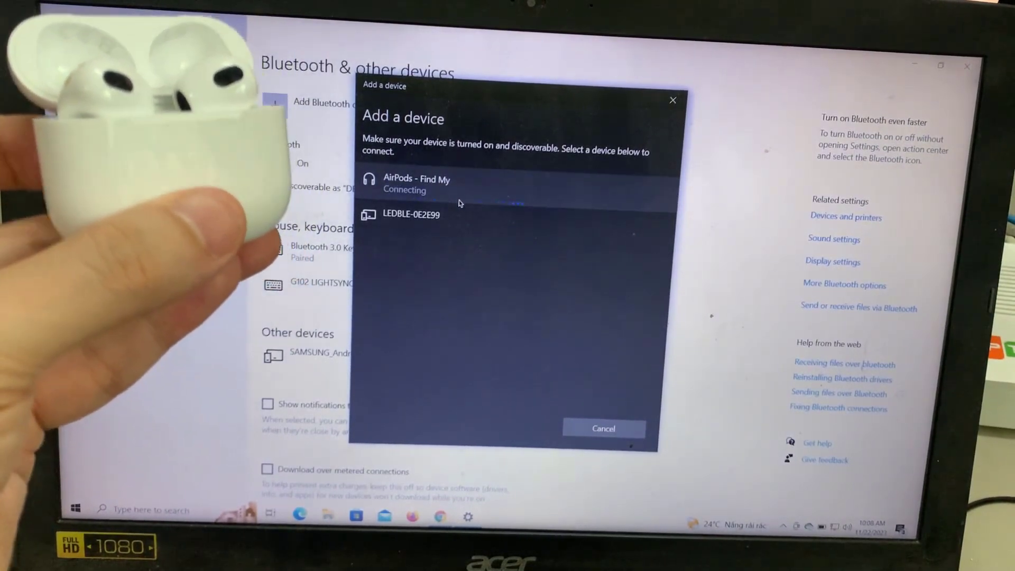